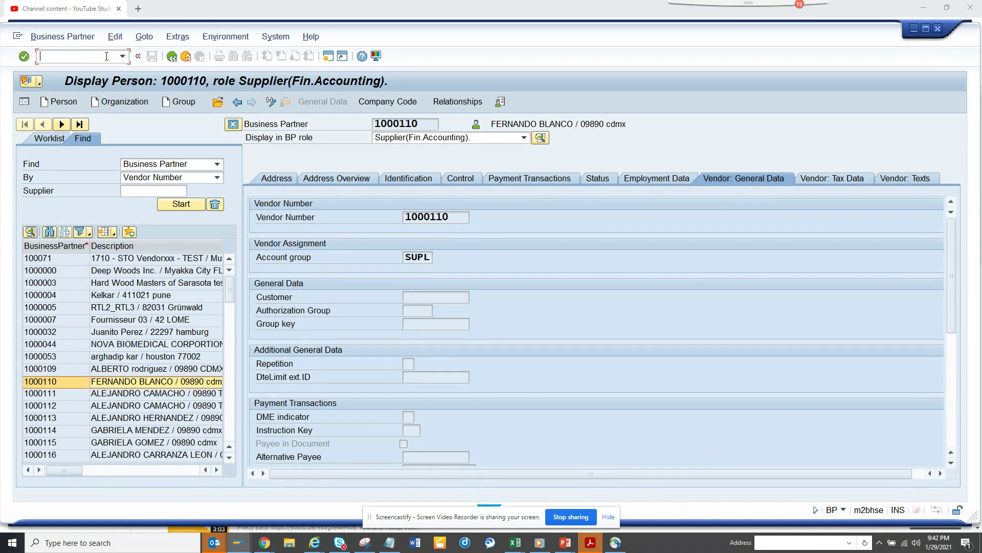
Restart transaction BP with /nbp and switch supplier 1000110 to change mode
text(/nbp)
key(Return)
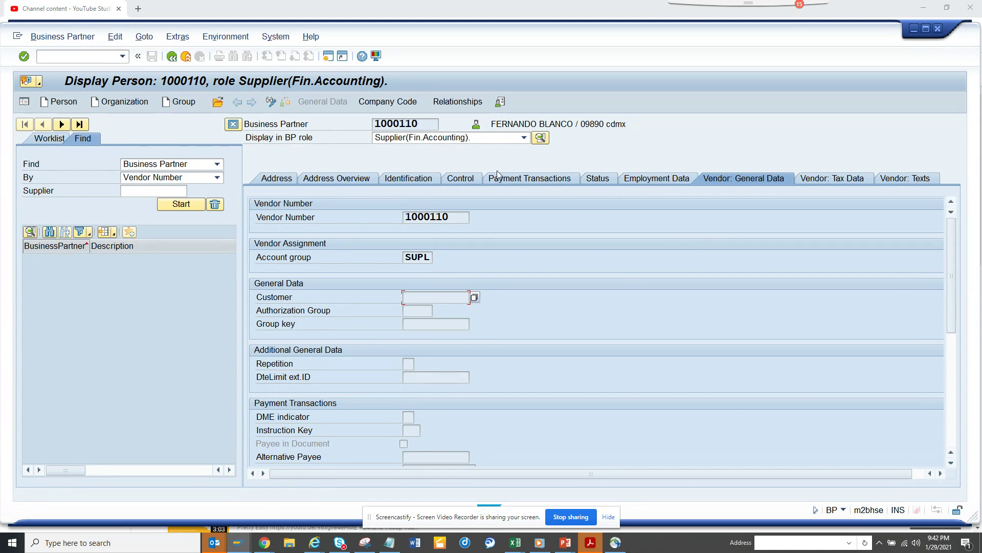
click(271, 102)
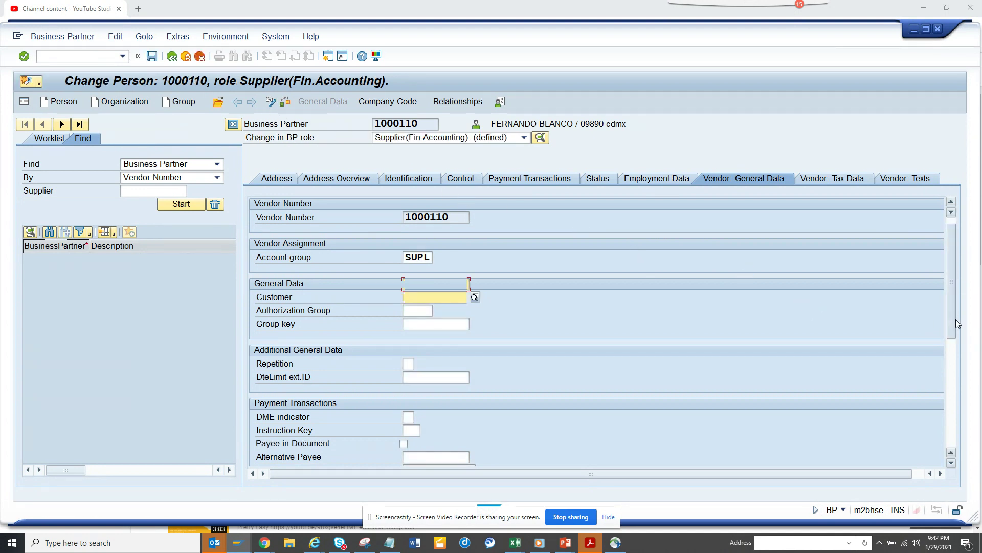
Untick and re-tick the Payment block flag under Additional Payment Transaction
drag(954, 318, 959, 433)
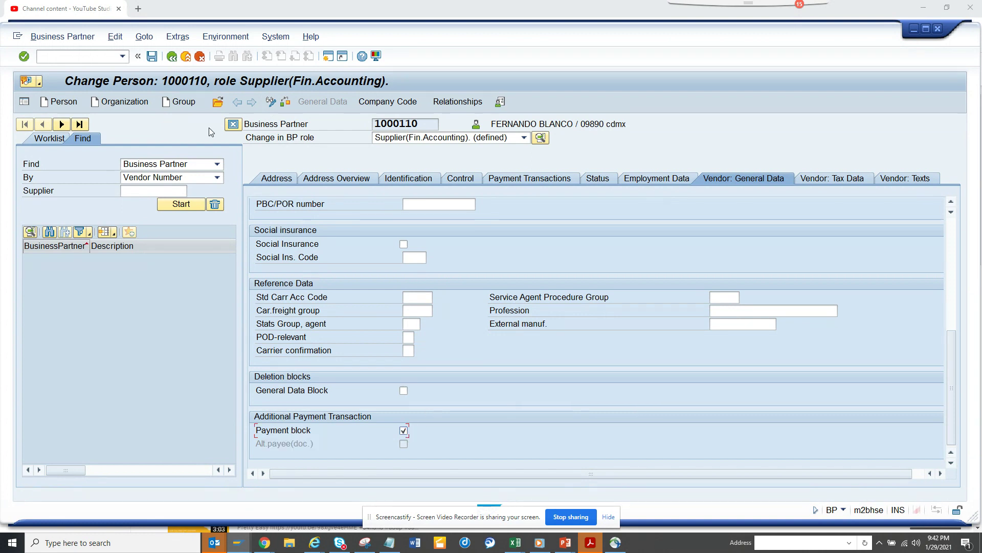
click(360, 428)
click(403, 431)
click(96, 56)
Launch the bdt_analyzer transaction from the command history and maximize its window
click(123, 57)
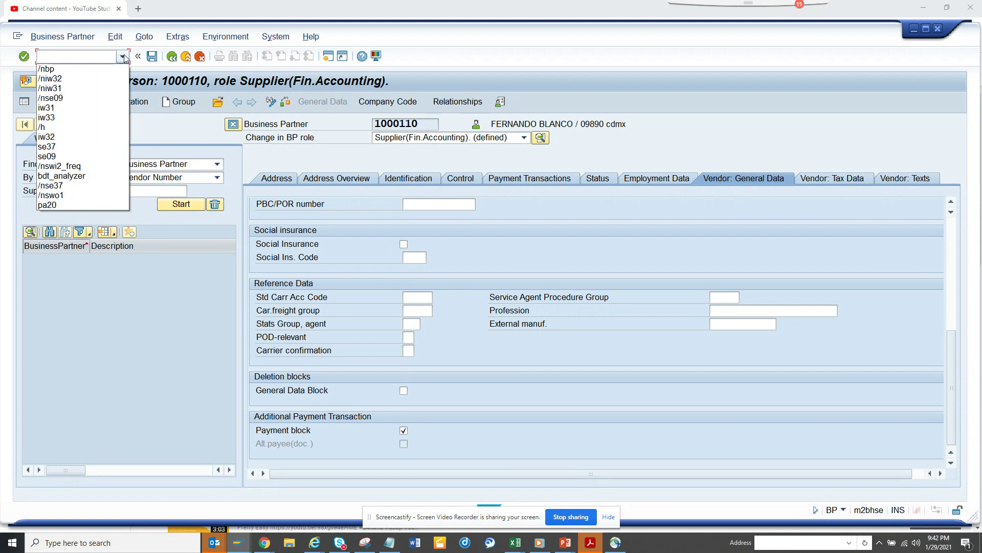
click(90, 176)
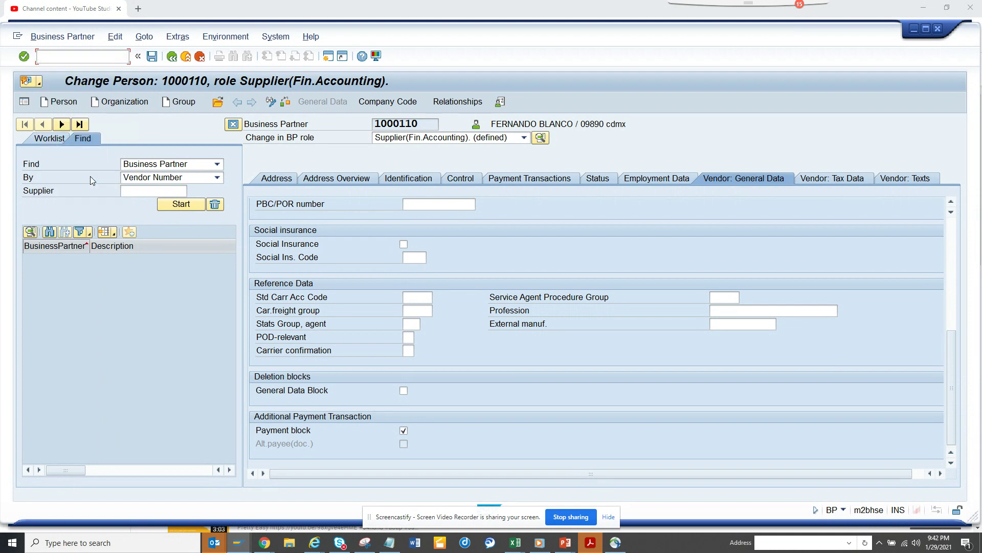
click(97, 56)
drag(98, 57, 32, 60)
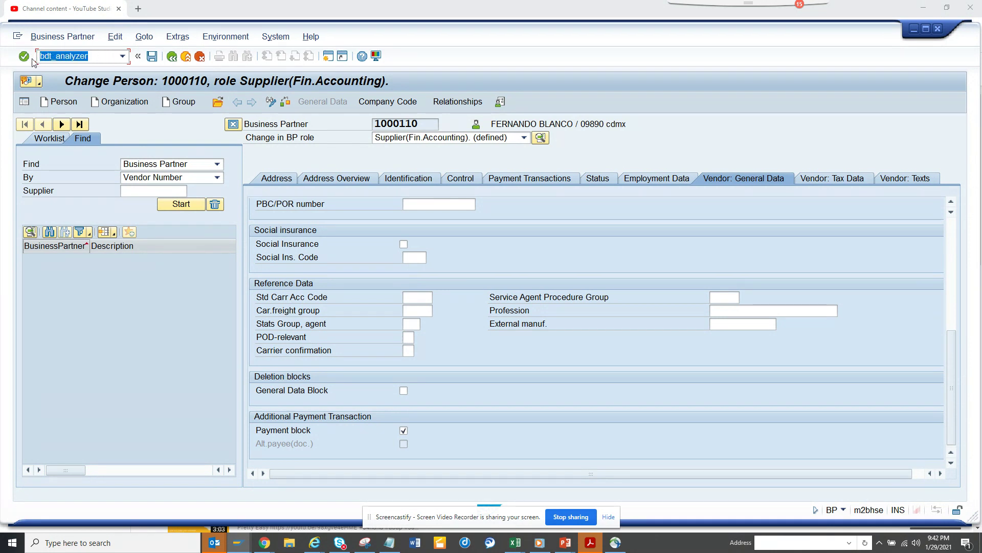
key(Return)
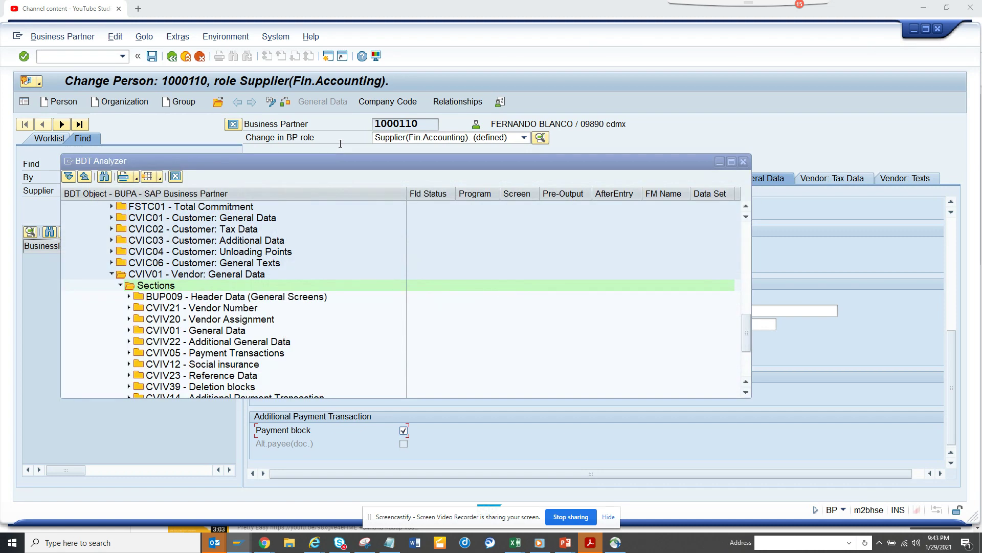
click(732, 162)
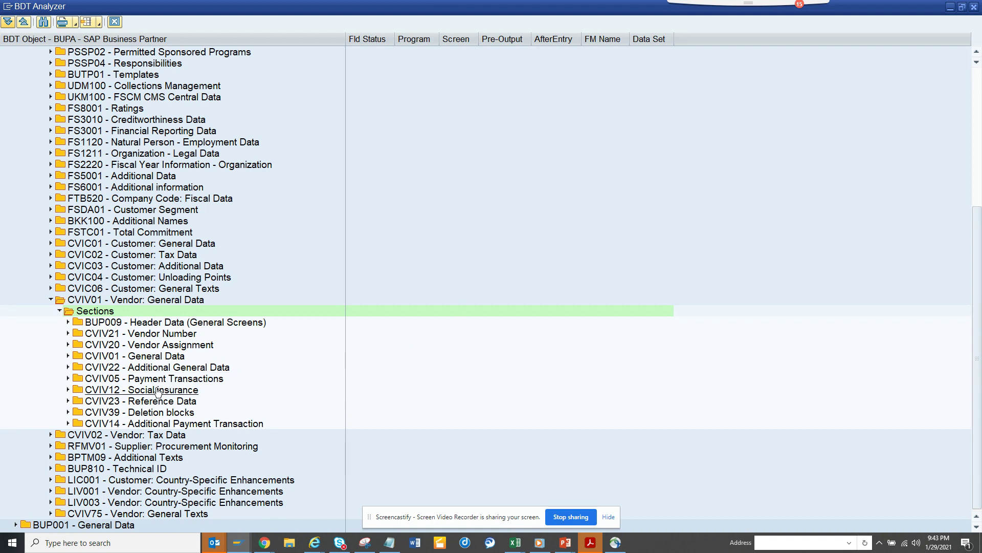
Expand CVIV05 Payment Transactions through view CVIV08 to field group 1967 Vendor: Alternative Payee in Document
click(68, 378)
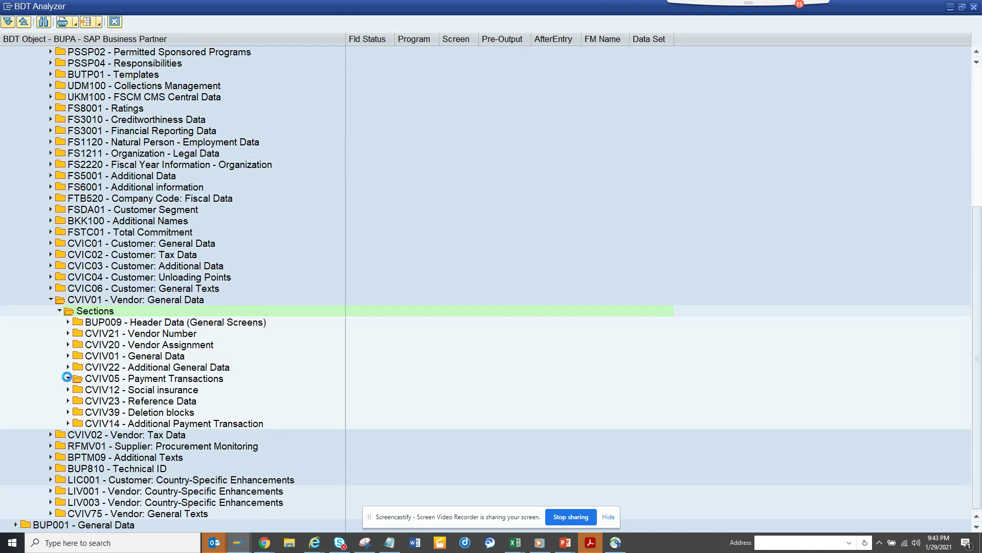
click(76, 389)
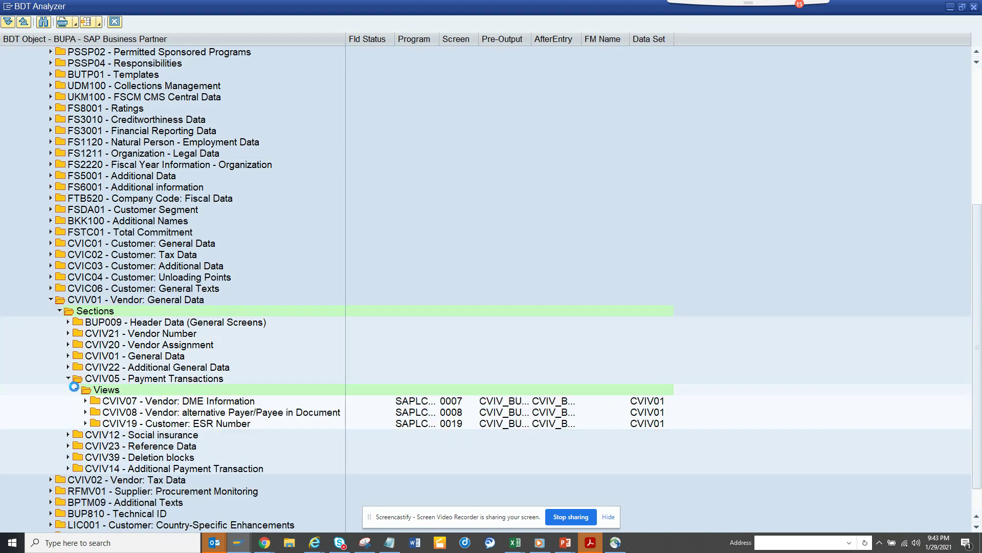
click(83, 412)
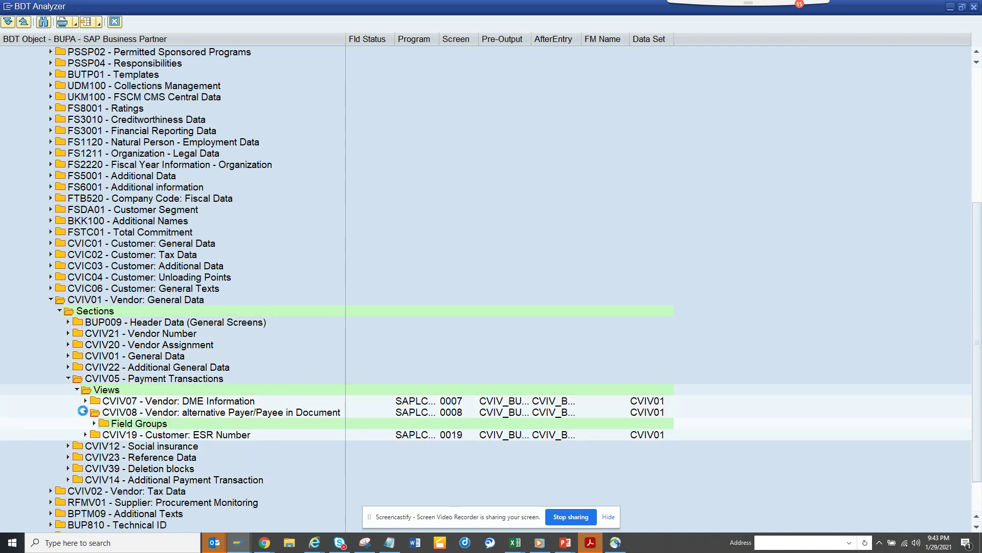
click(94, 423)
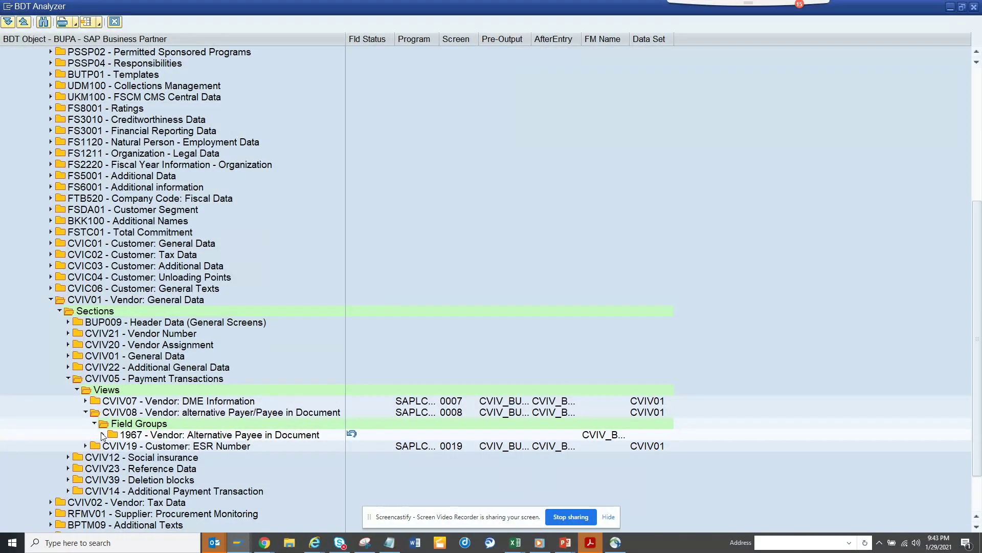
click(103, 435)
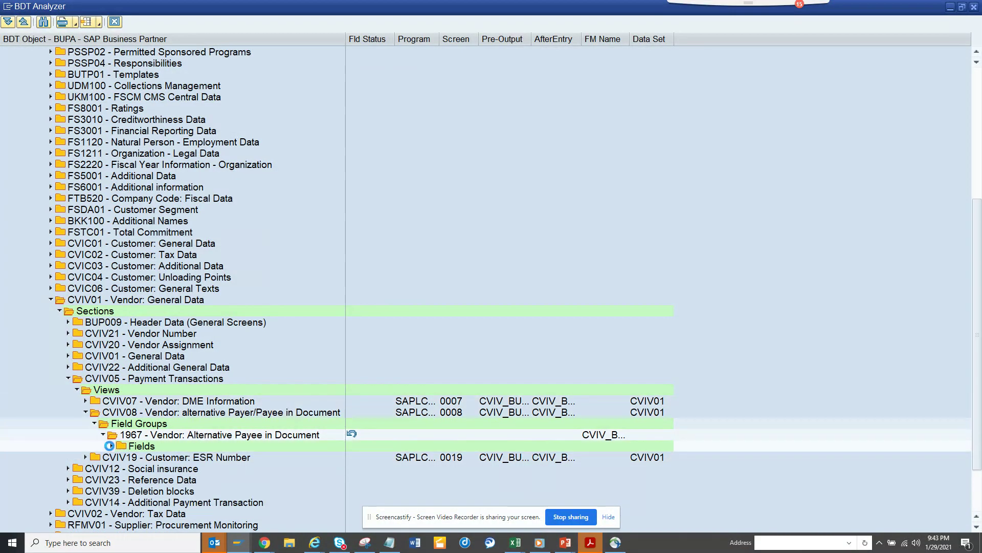
key(alt+Tab)
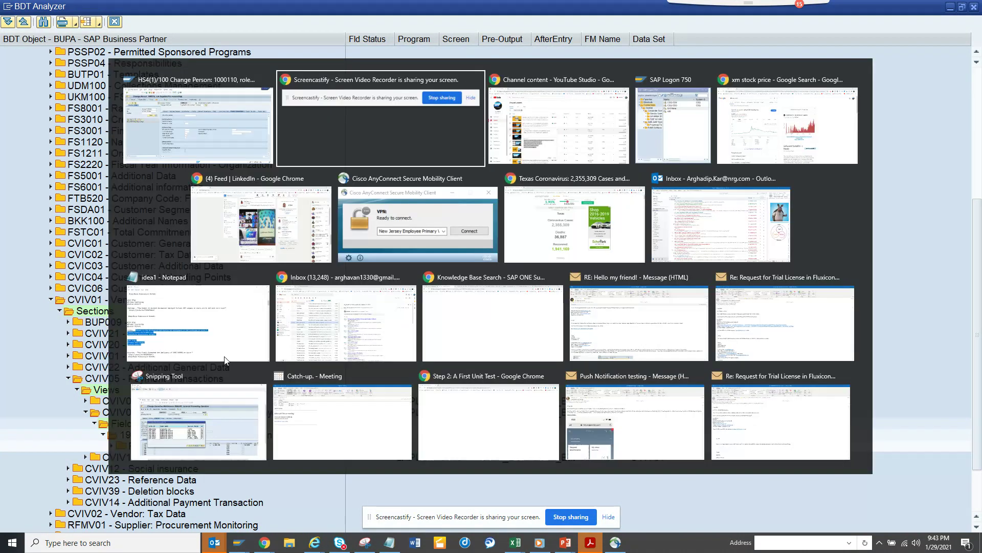
key(Tab)
key(alt+Tab)
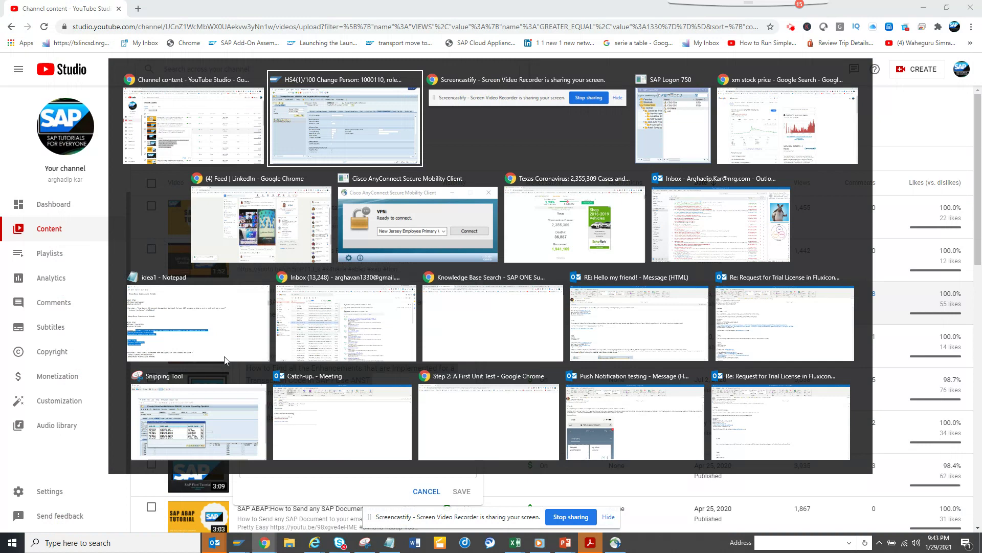
key(Tab)
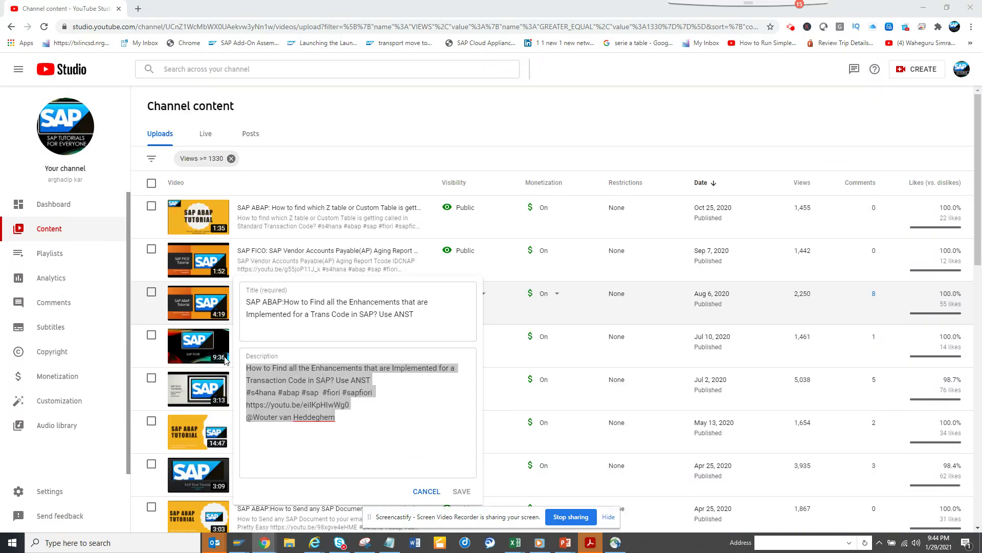
key(alt+Tab)
key(Tab)
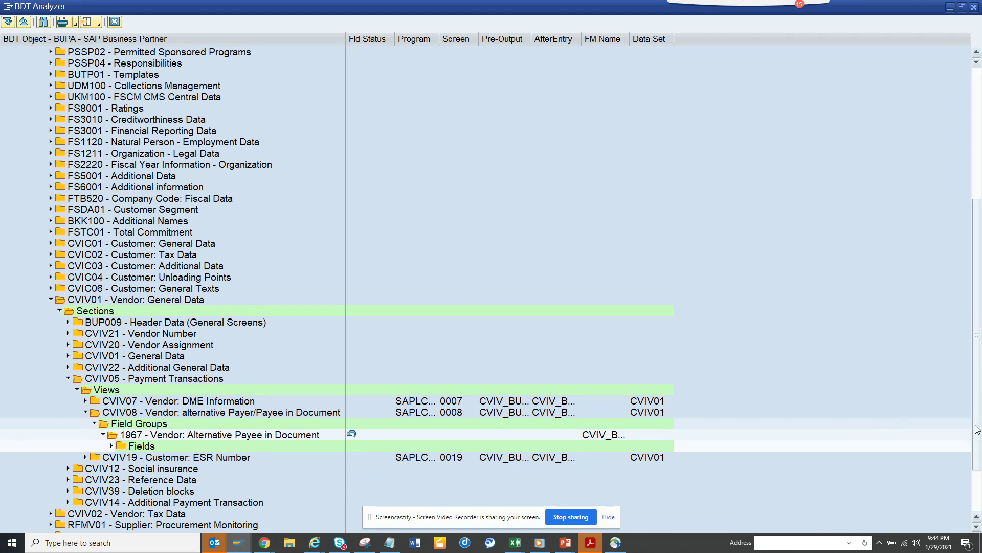
Expand CVIV39 Deletion blocks through view CVIV0C to the fields of field group 3511
scroll(901, 434, down, 3)
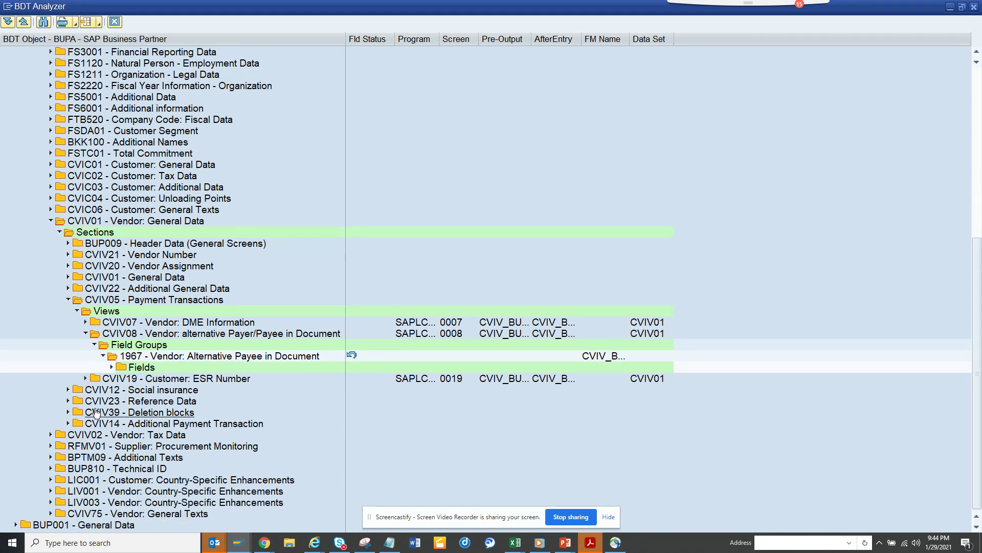
click(68, 412)
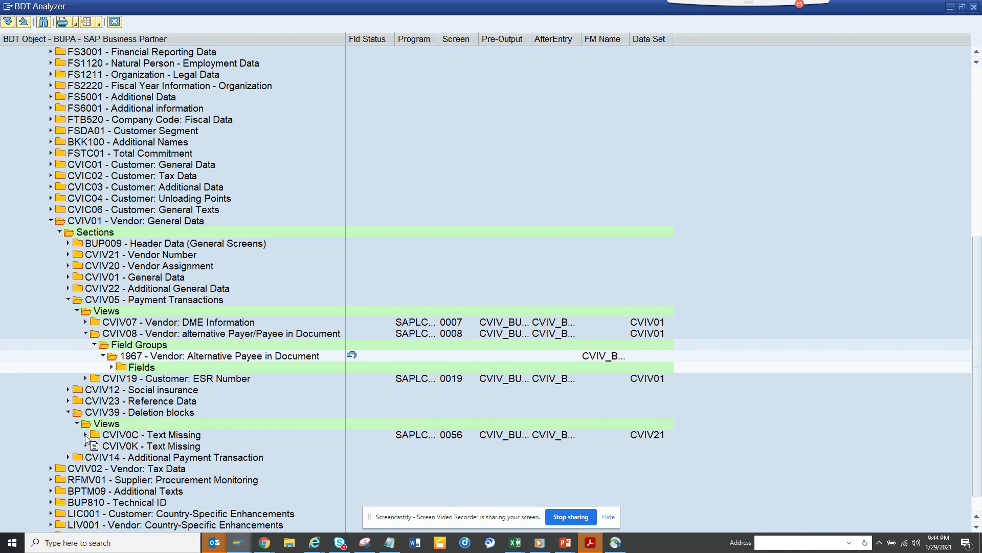
click(85, 434)
click(95, 446)
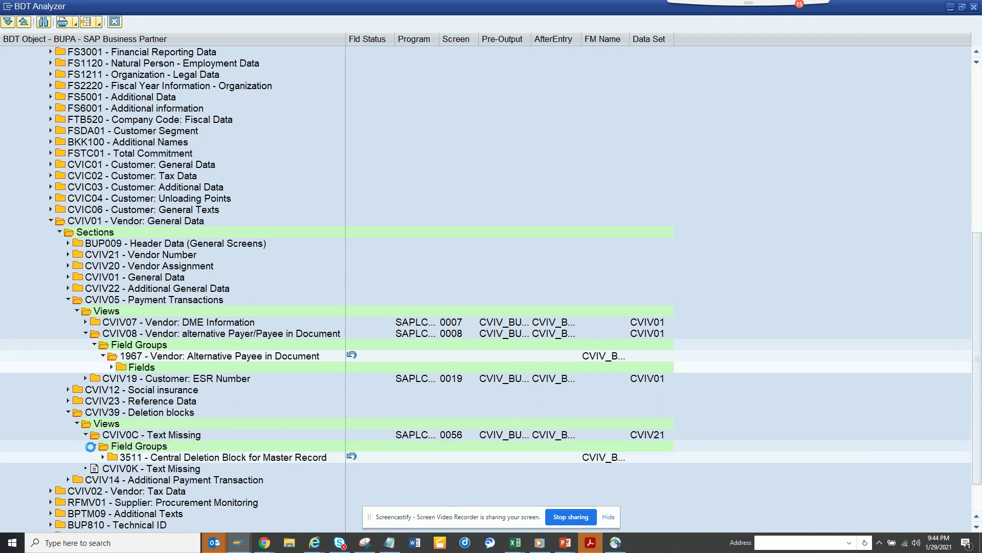
click(102, 457)
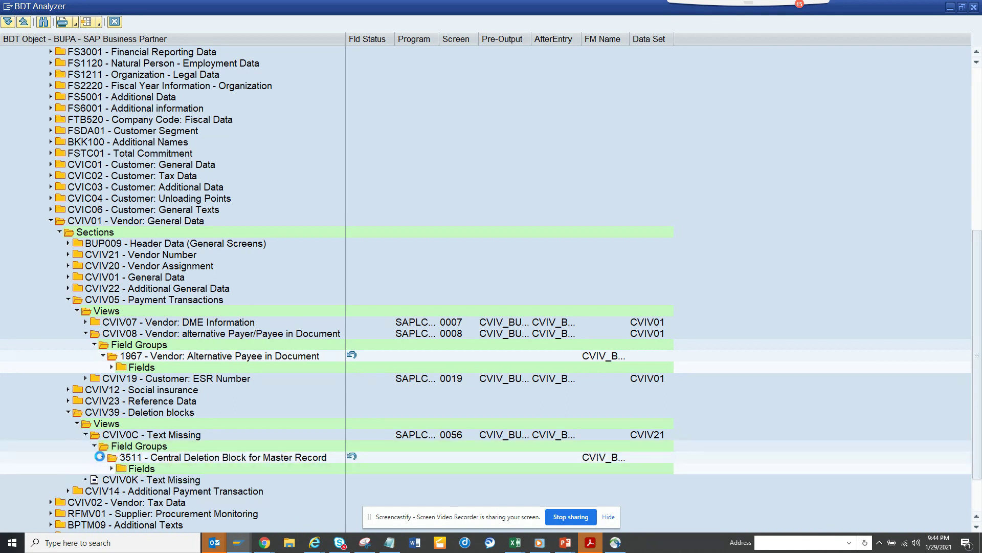
click(111, 468)
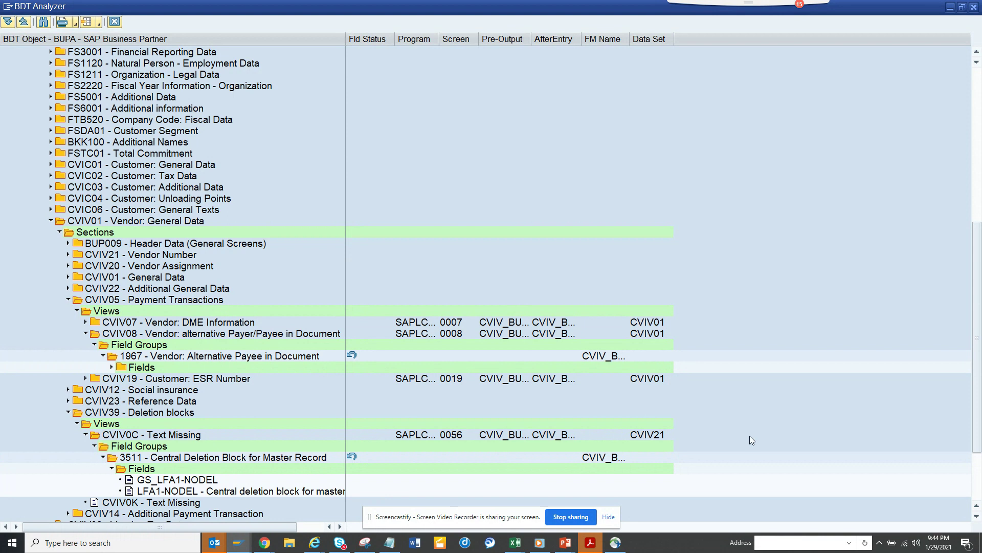
List the four fields of field group 1967
scroll(980, 457, down, 1)
drag(979, 458, 978, 504)
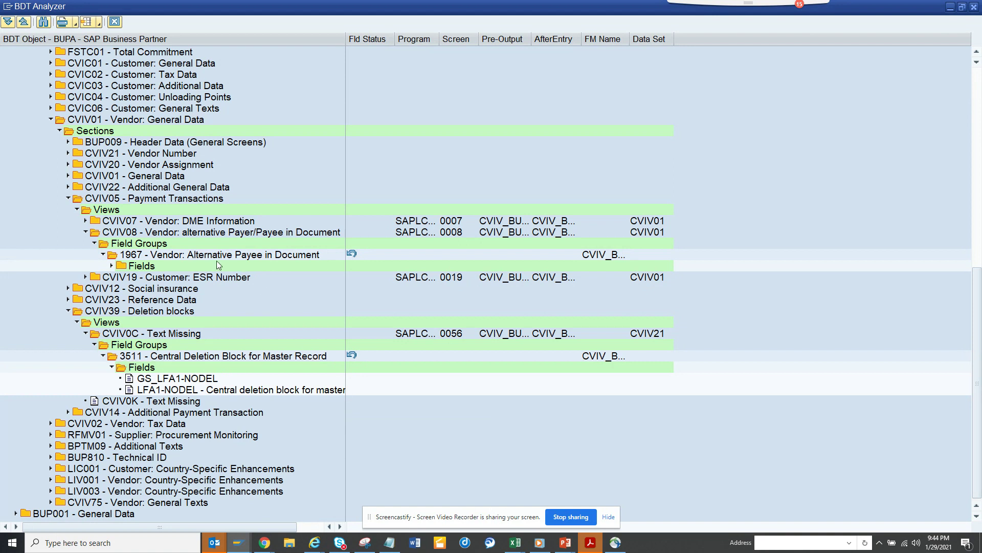
click(111, 266)
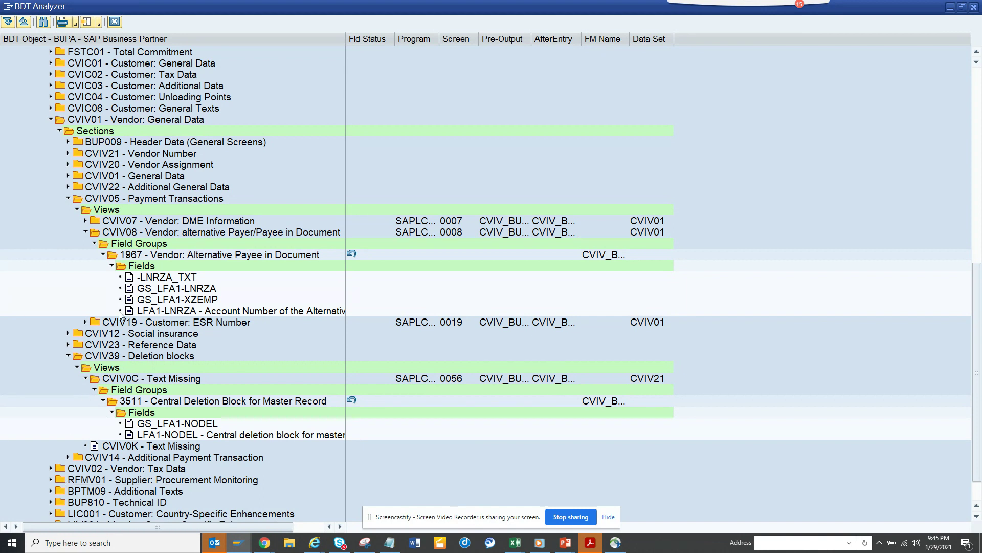
Expand CVIV01 General Data to field group 1951, listing GS_LFA1-BEGRU and LFA1-BEGRU
click(68, 175)
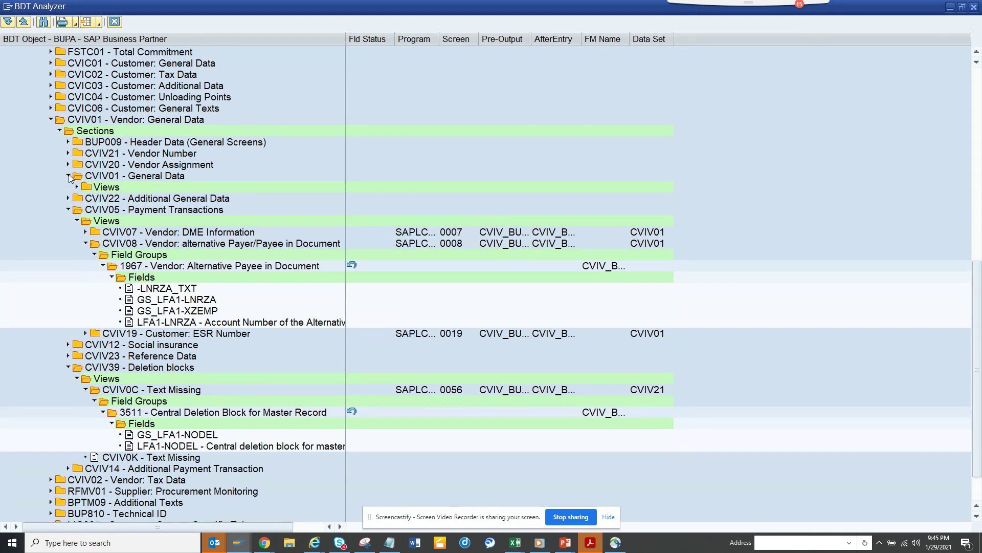
click(75, 186)
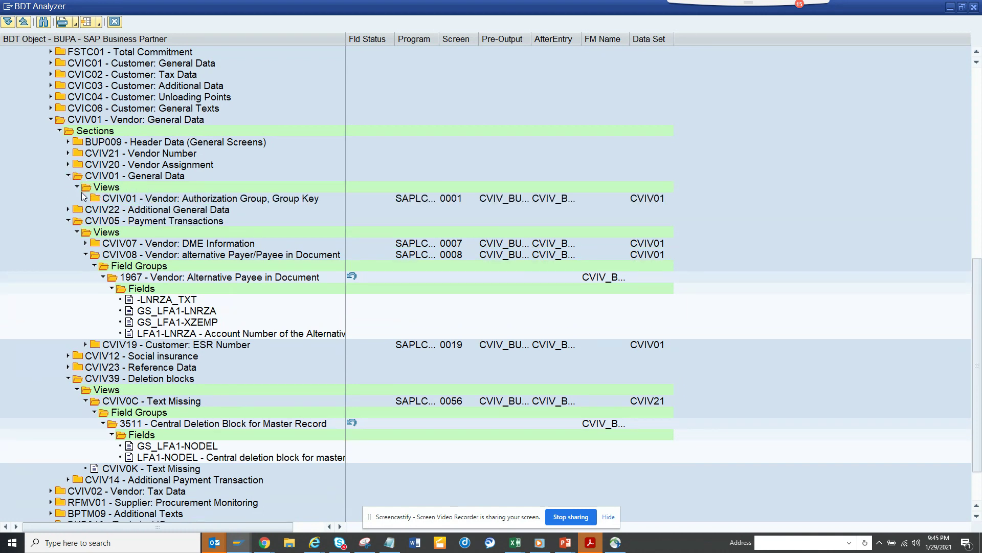
click(86, 198)
click(95, 209)
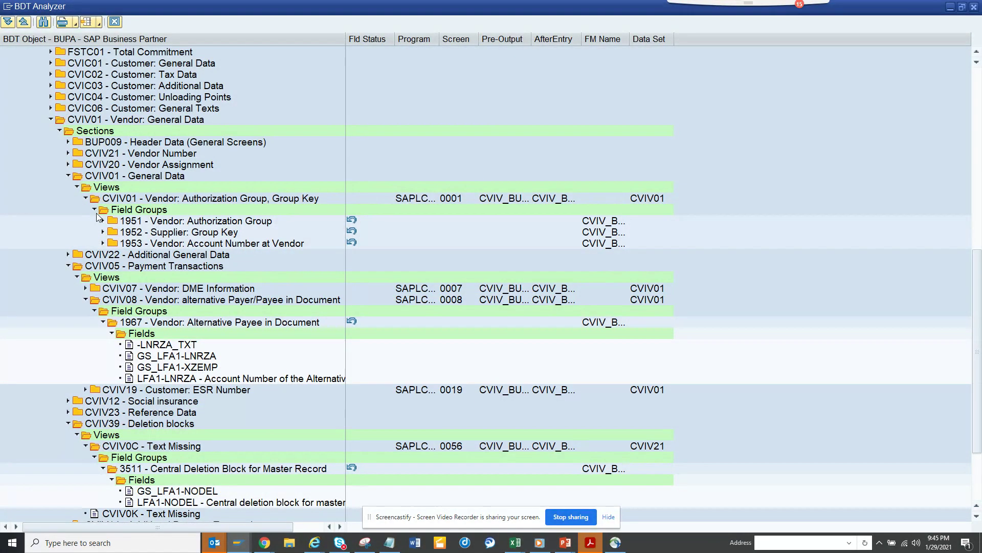
click(102, 220)
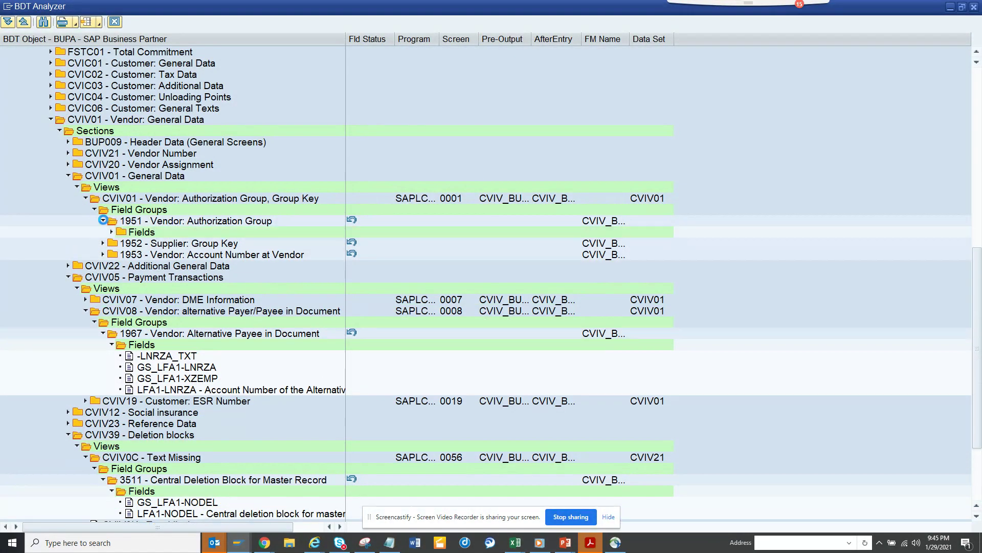
click(112, 233)
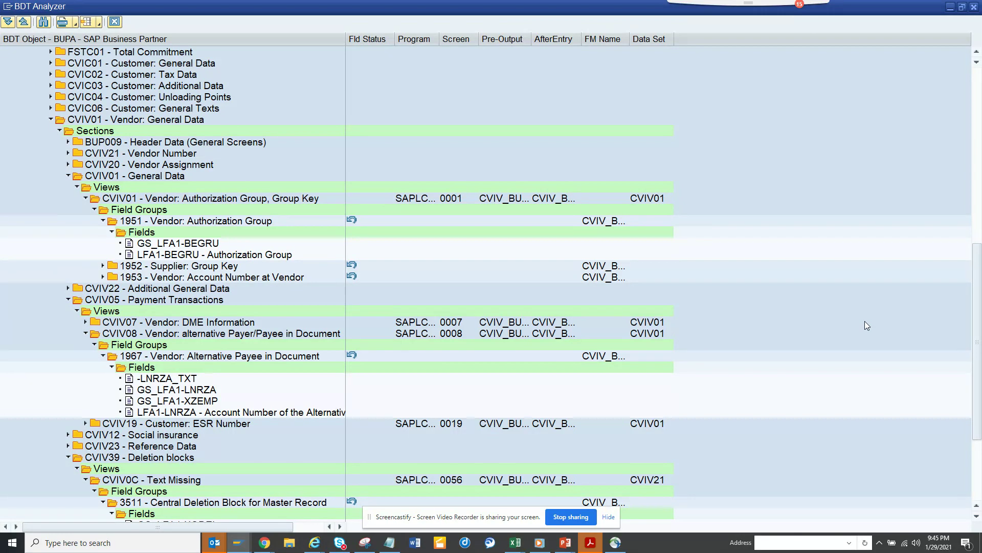
scroll(865, 321, down, 5)
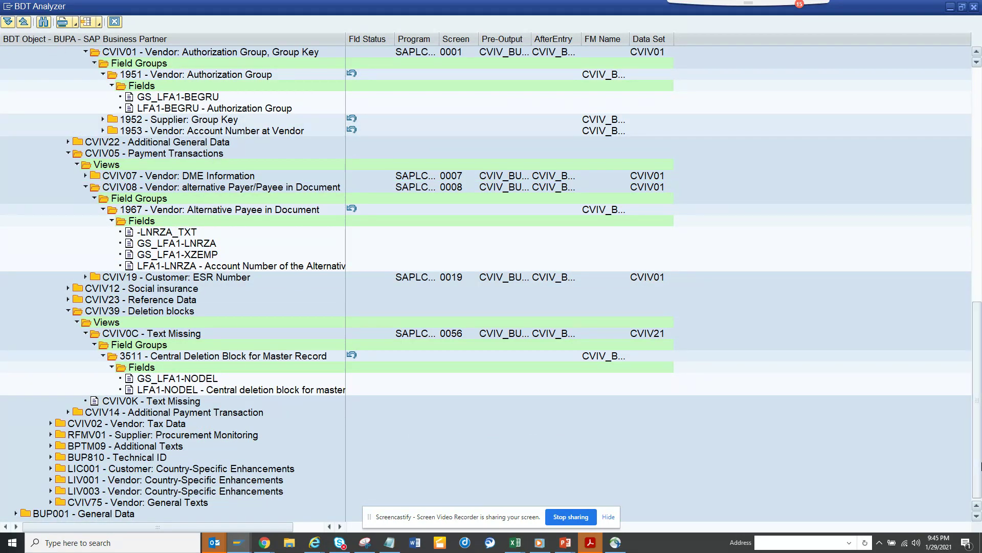